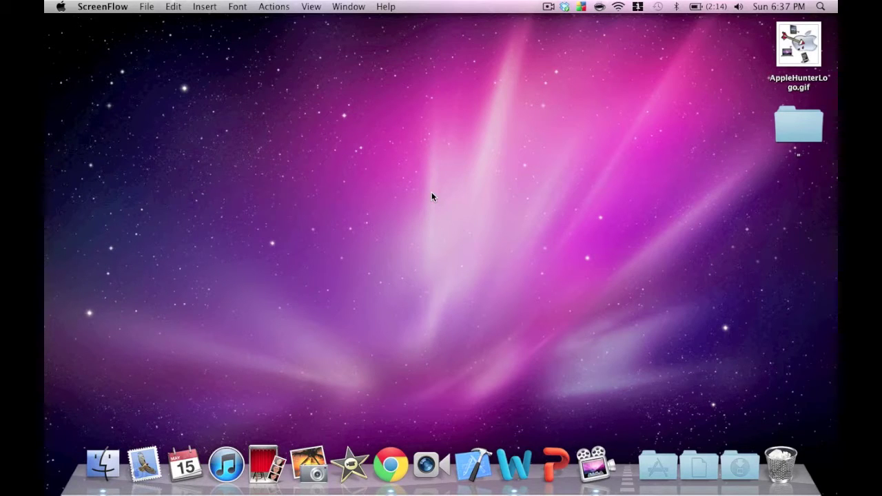
key("super")
key("super+space")
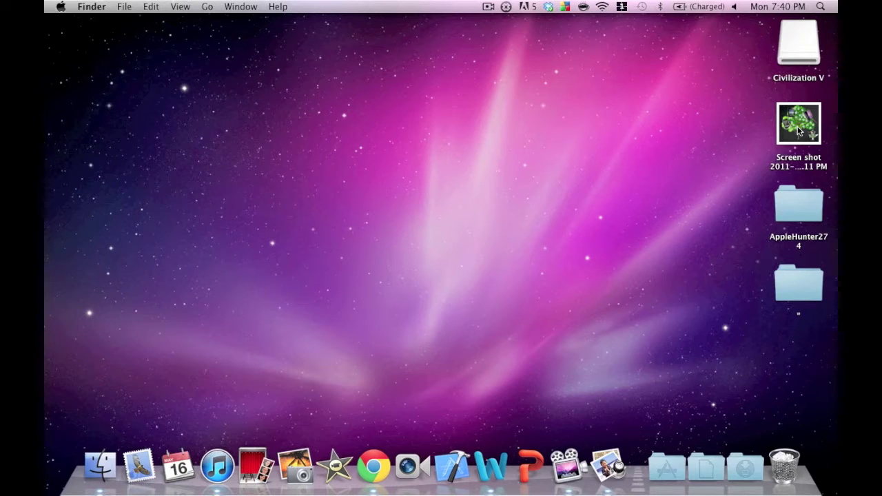
- Open the desktop screen shot image in Preview by dropping it onto the Dock, and close its window
left_click_drag(800, 131, 676, 147)
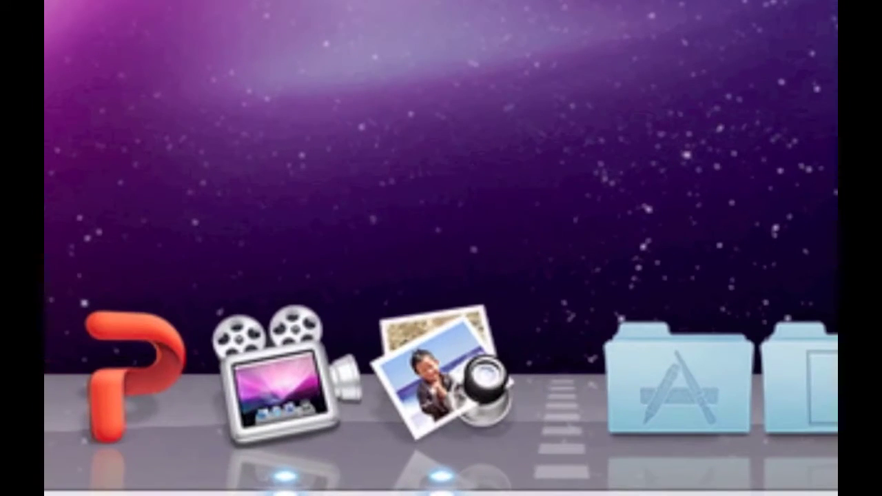
left_click_drag(792, 133, 596, 466)
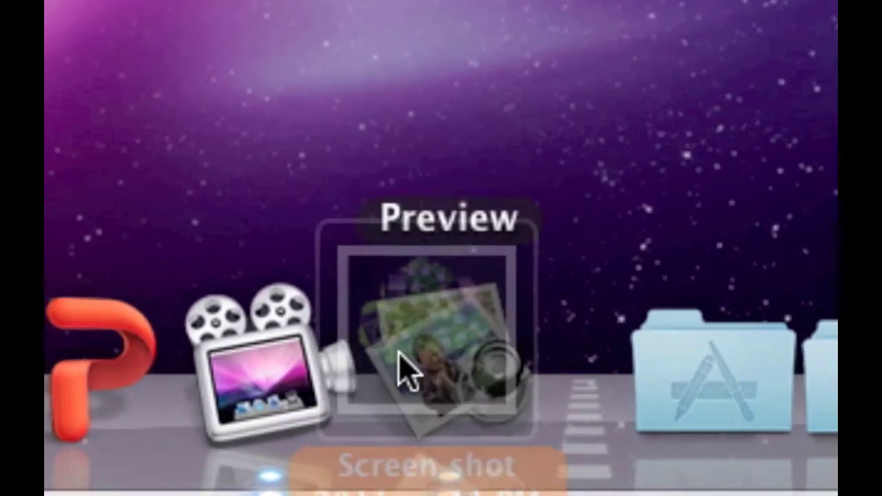
left_click_drag(407, 372, 404, 375)
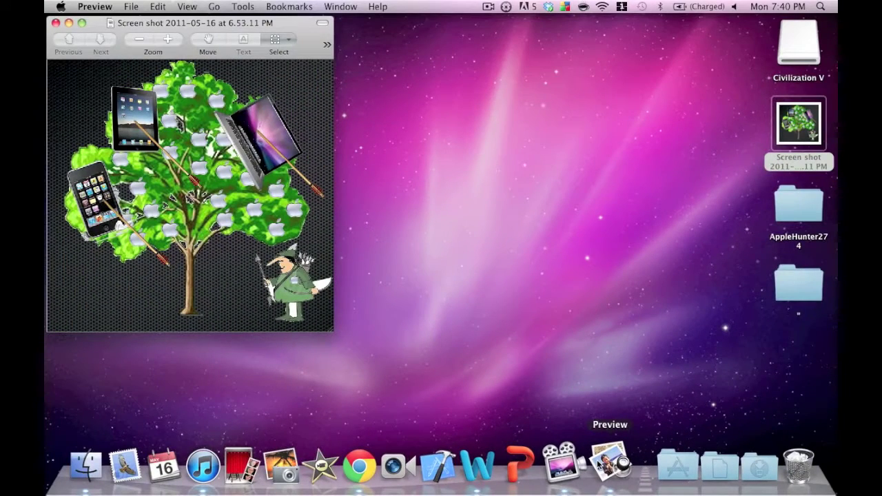
left_click(56, 24)
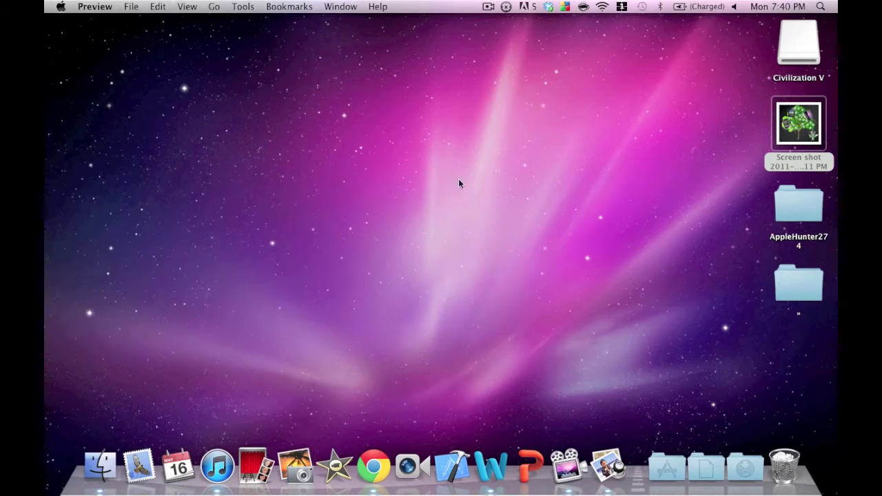
- Switch to Google Chrome and search Google Images for "apple"
left_click(373, 466)
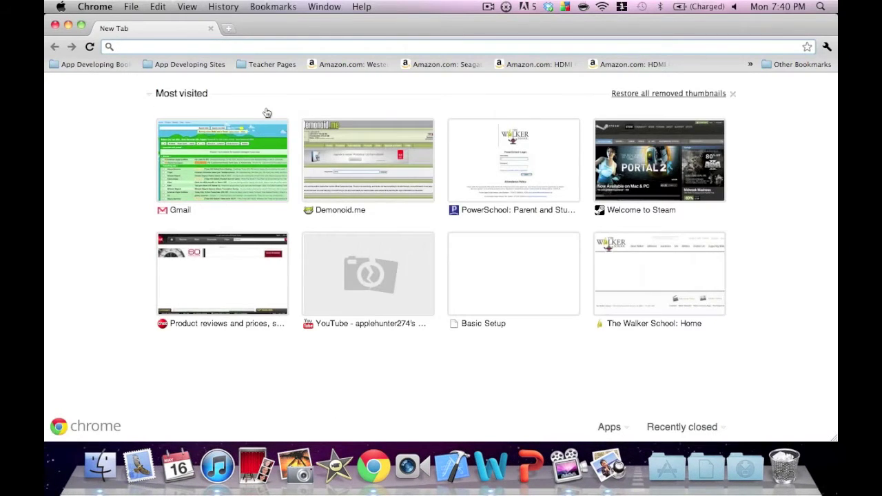
type("appl")
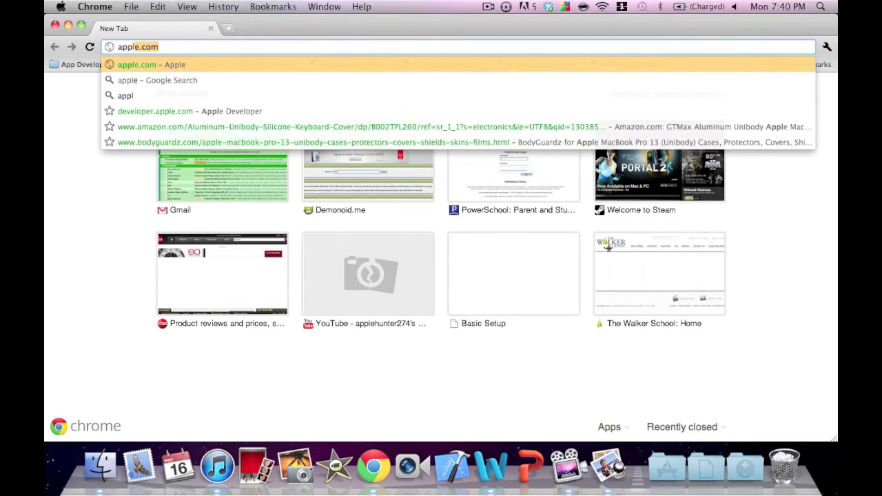
type("e")
key("BackSpace")
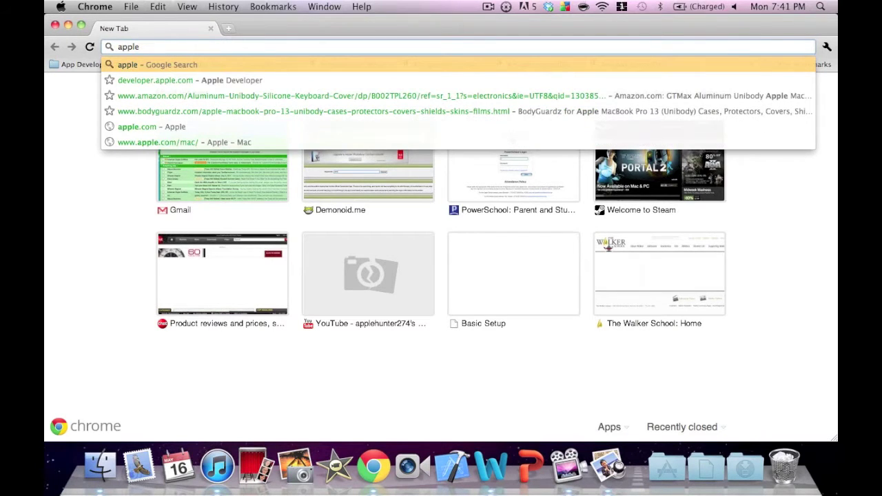
key("Return")
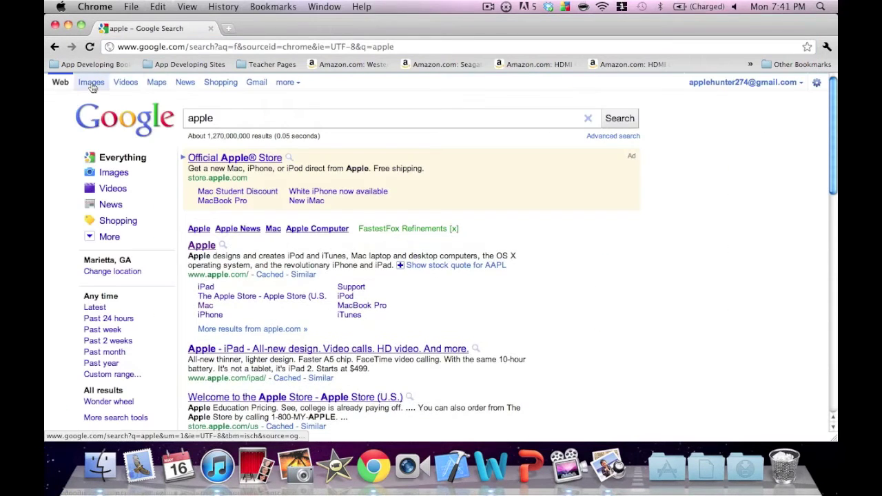
left_click(92, 84)
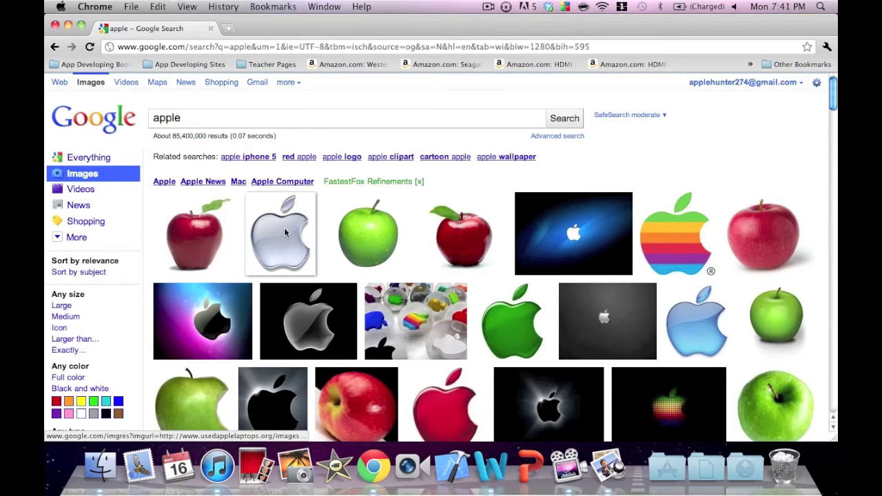
- Create a blank Word document and place the silver Apple logo from Chrome's image results in it
left_click(492, 466)
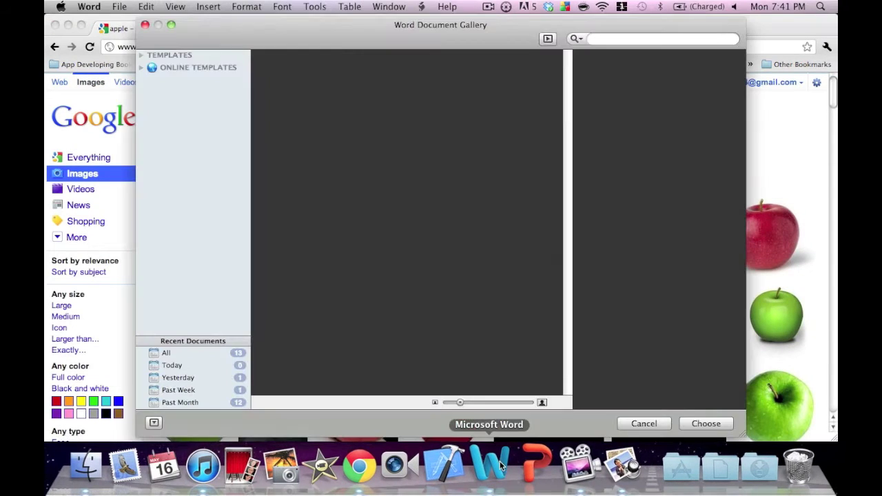
double_click(298, 115)
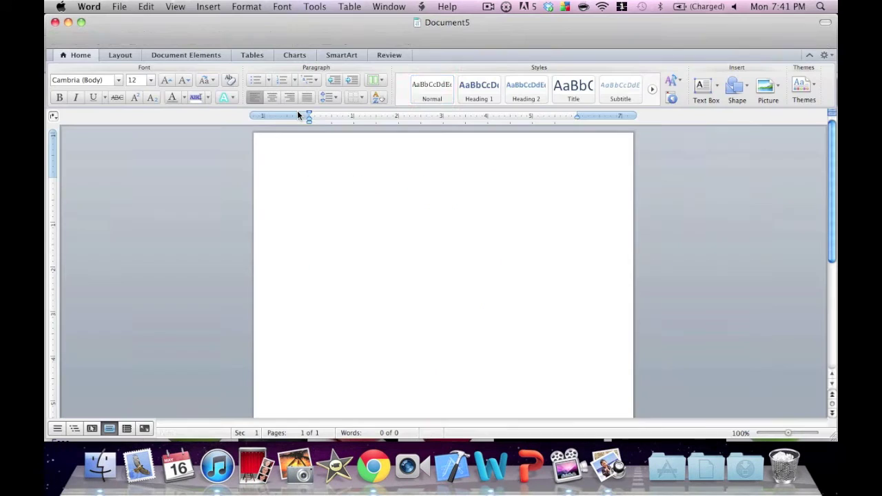
left_click(373, 467)
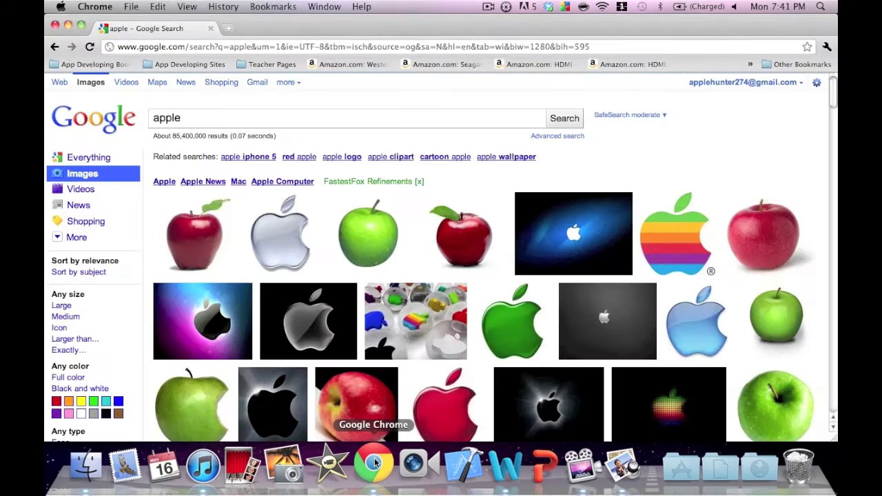
mouse_move(277, 224)
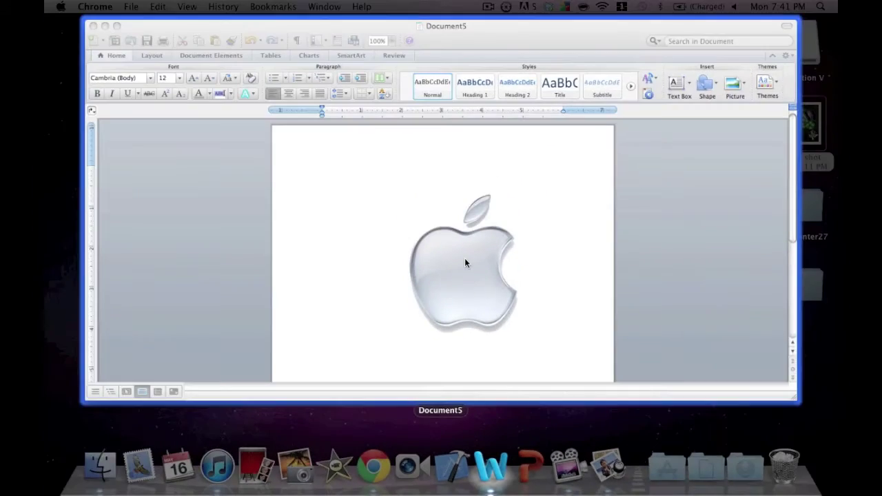
left_click_drag(464, 262, 492, 423)
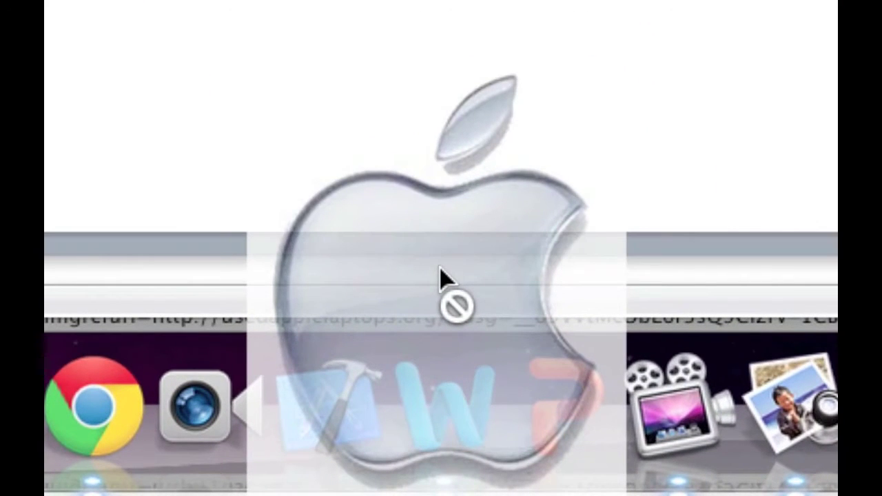
left_click_drag(440, 267, 409, 262)
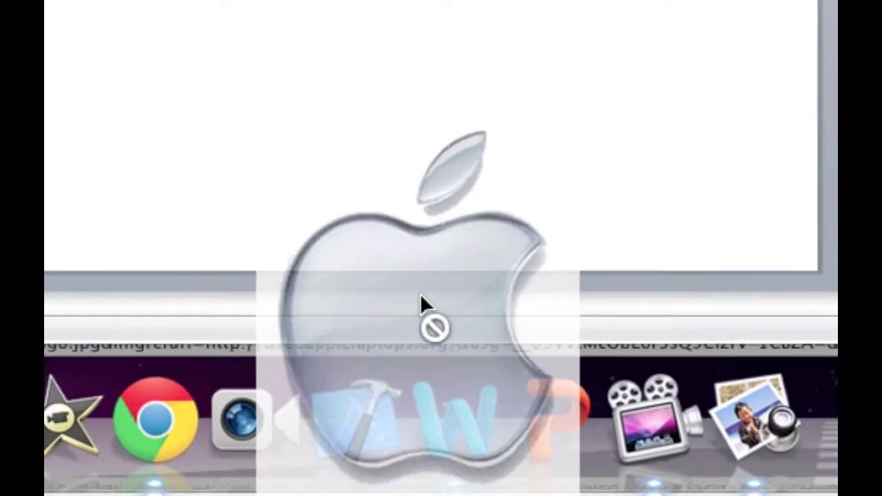
left_click_drag(420, 293, 413, 213)
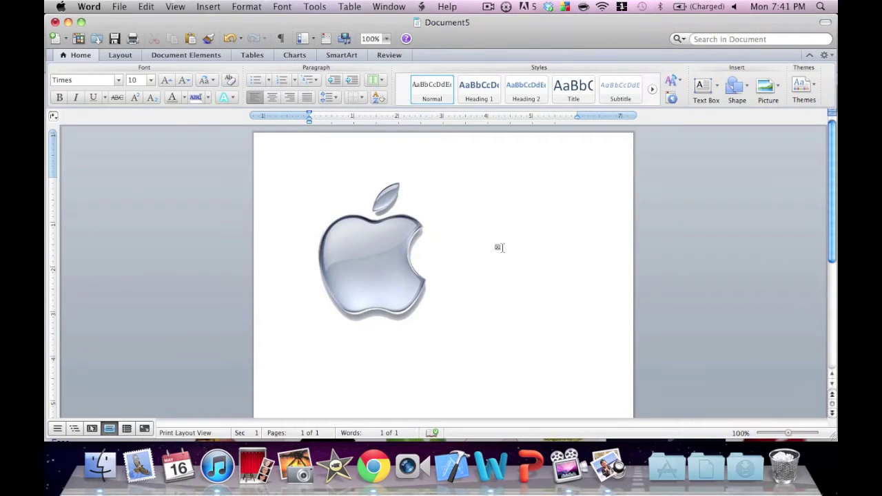
- Create a second blank Word document alongside the one containing the silver Apple logo
right_click(502, 470)
left_click(424, 319)
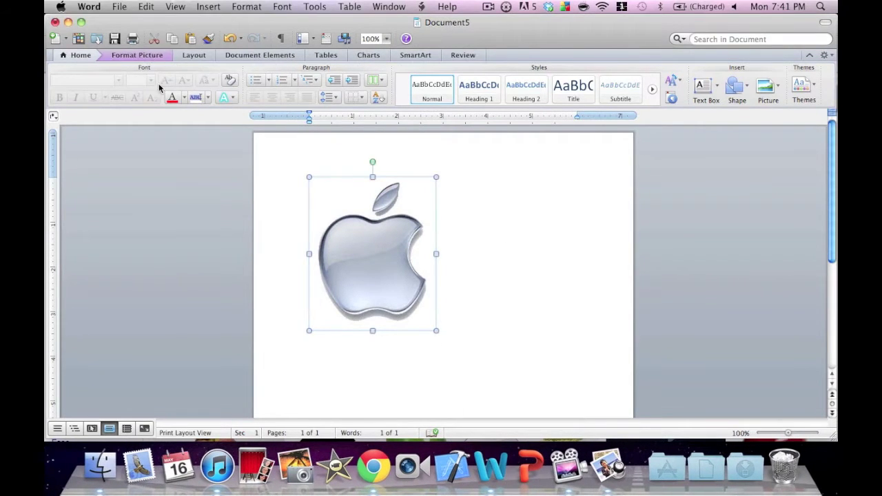
left_click(120, 8)
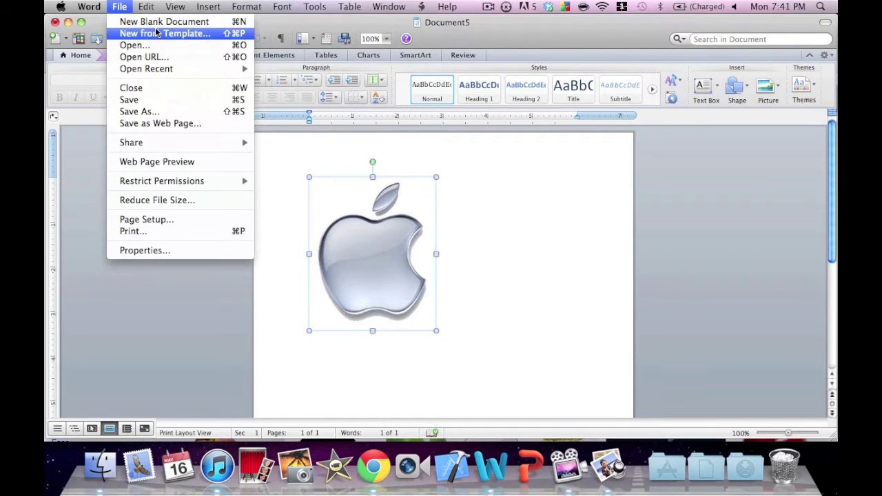
left_click(163, 21)
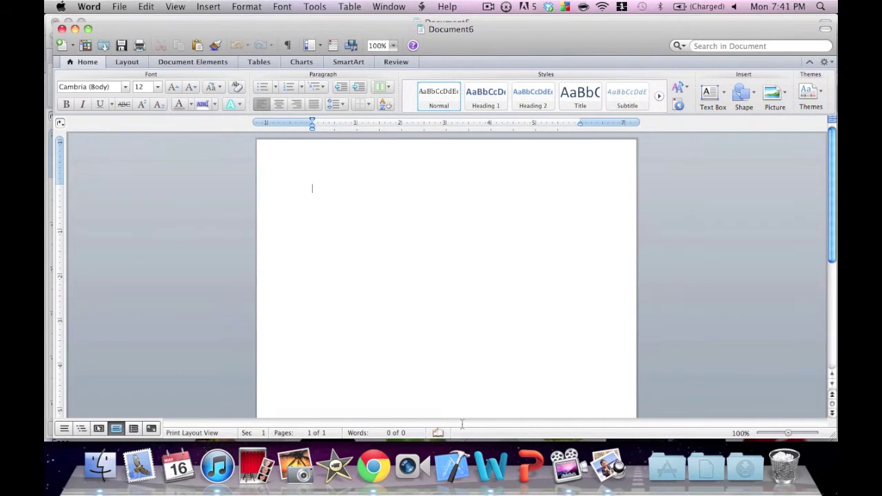
- Place the gray Apple logo on a black background from Chrome's image results in the new blank Word document
left_click(373, 467)
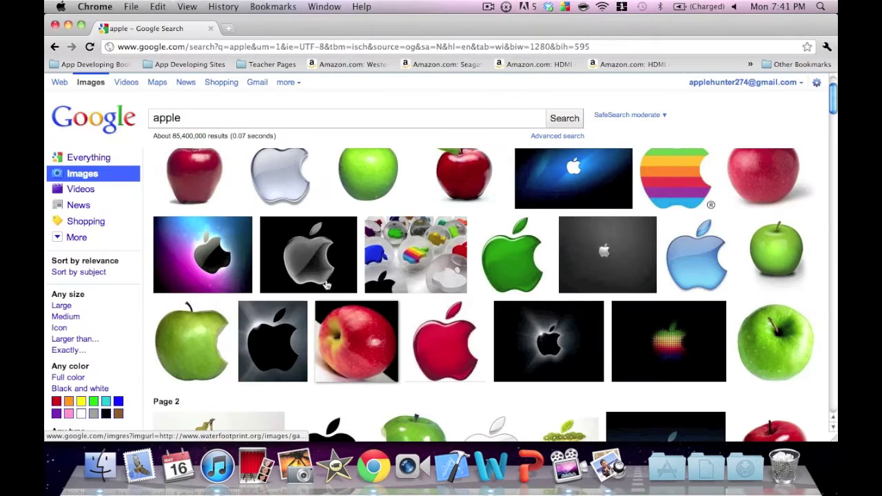
mouse_move(328, 285)
left_click_drag(315, 268, 424, 332)
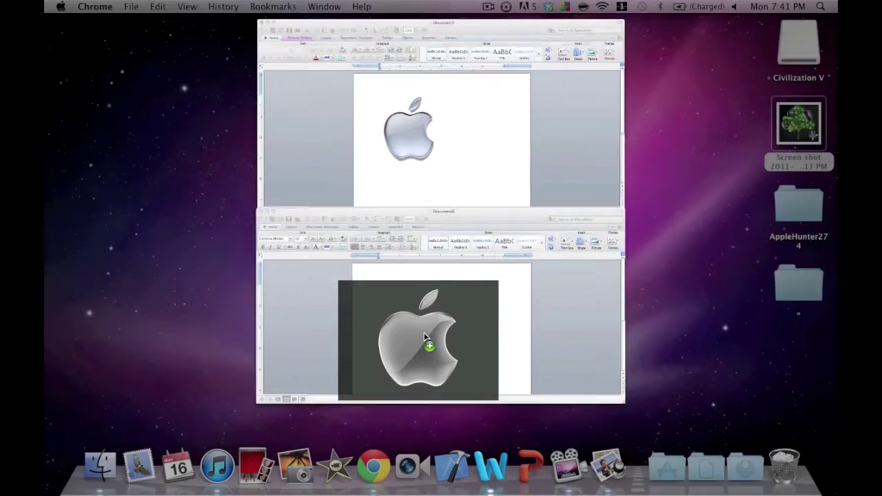
left_click_drag(424, 332, 374, 211)
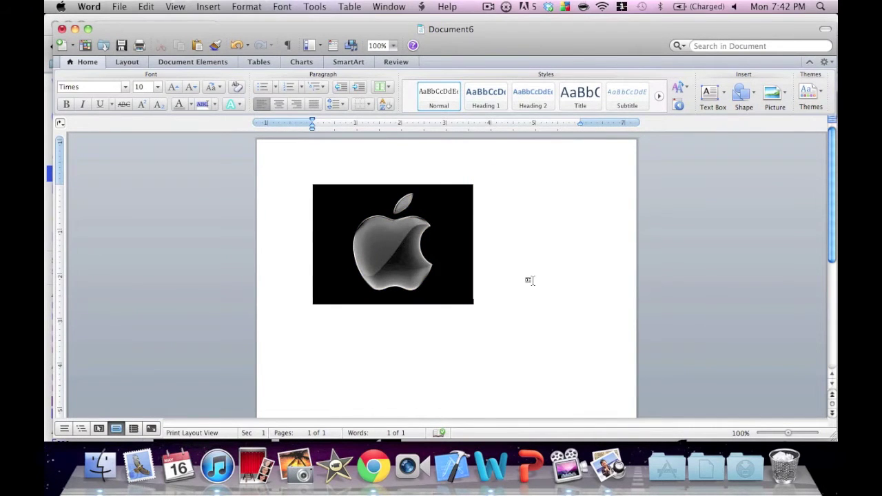
- Copy the black-background Apple logo from Chrome's image results into the home folder in Finder, and look through the Pictures folder
left_click(373, 467)
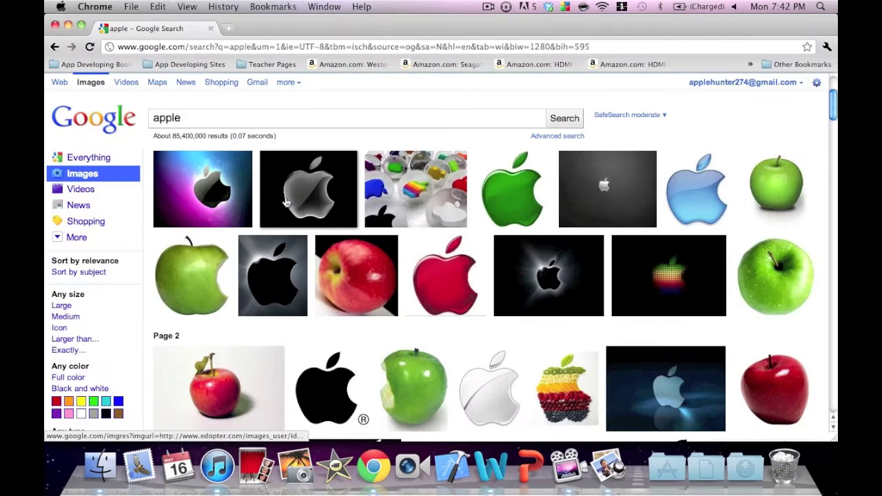
mouse_move(287, 200)
left_click_drag(287, 197, 214, 328)
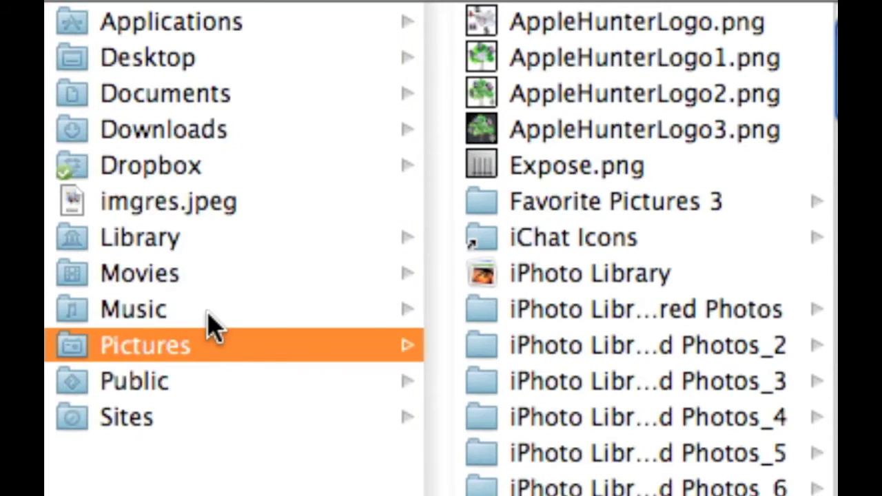
scroll(522, 366, "down", 5)
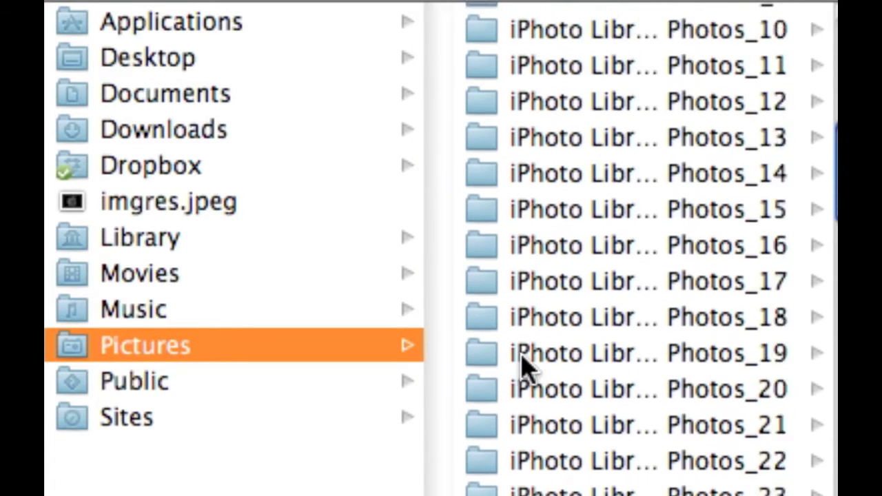
scroll(522, 365, "down", 15)
scroll(522, 364, "up", 20)
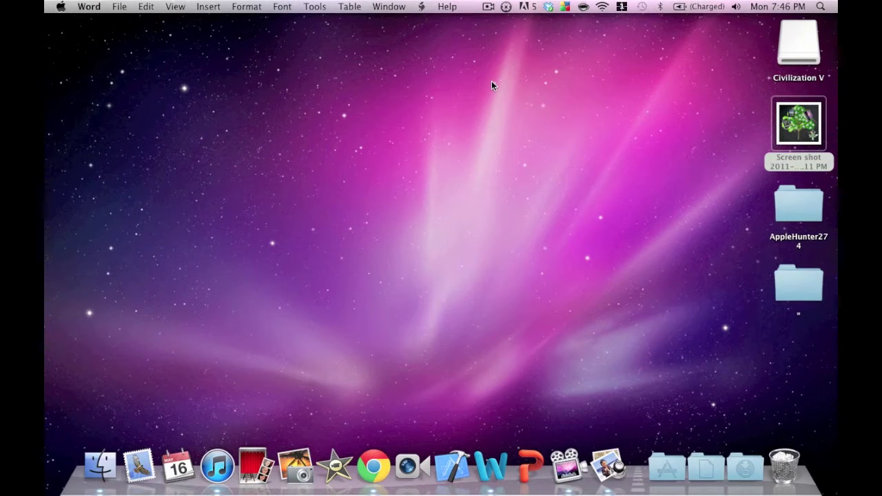
key("XF86AudioRaiseVolume")
key("XF86AudioLowerVolume")
key("XF86AudioLowerVolume")
key("XF86AudioLowerVolume")
key("super")
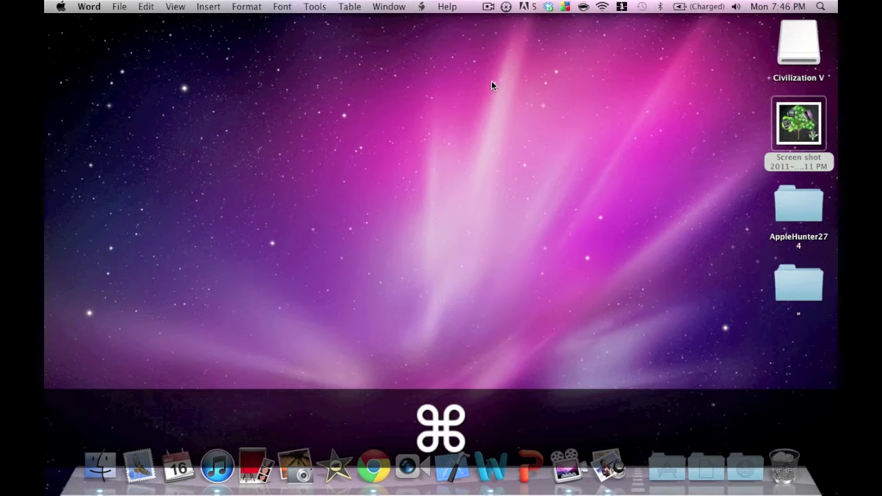
key("alt")
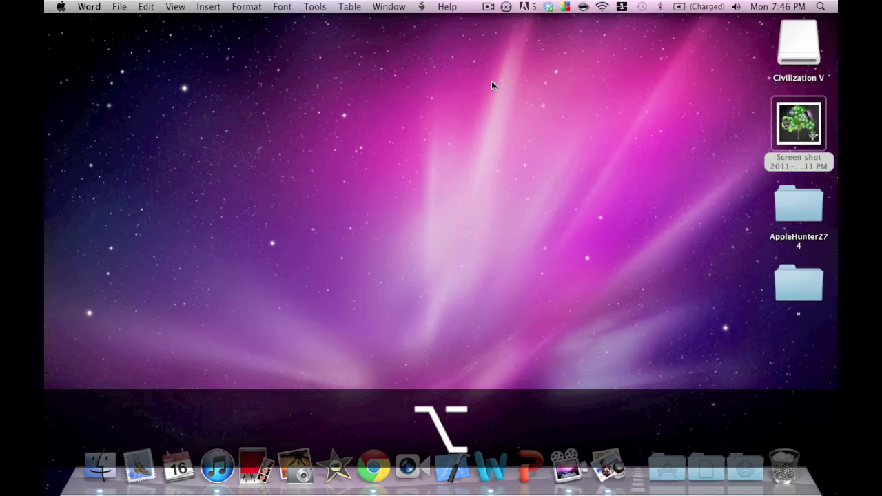
key("shift")
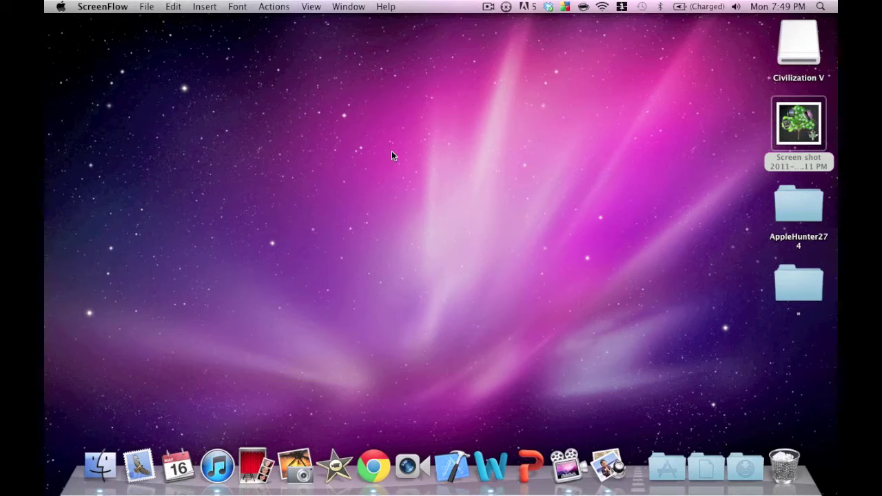
- Calculate 8*6 in Spotlight and clear the search field
key("super+space")
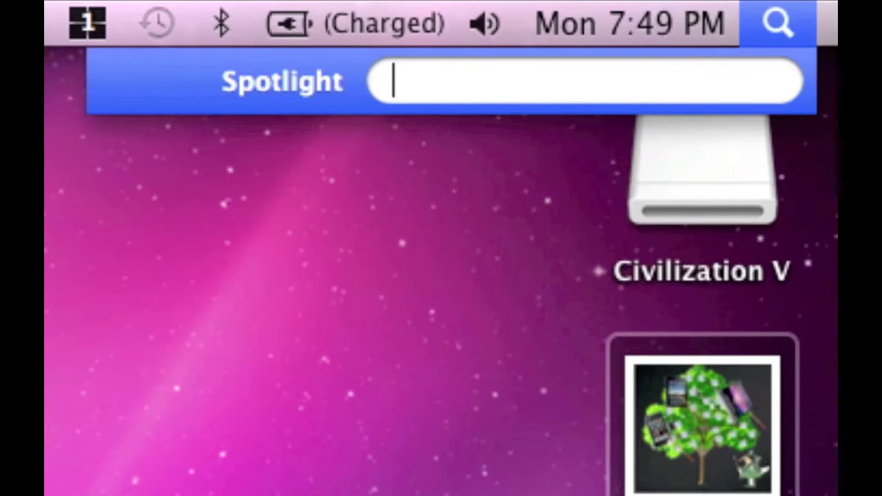
type("8")
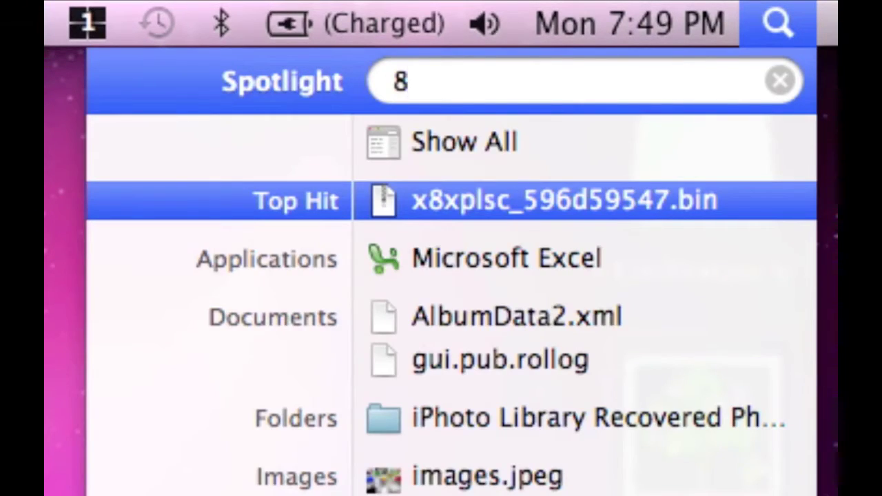
type("*")
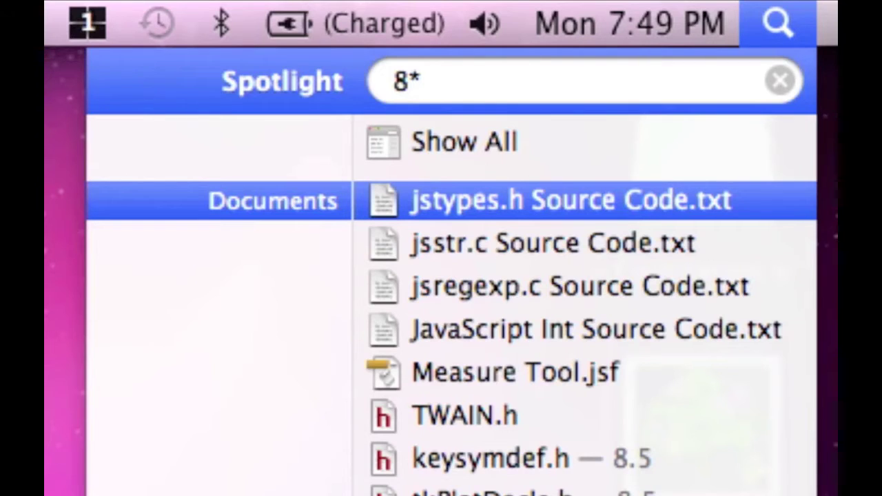
type("6")
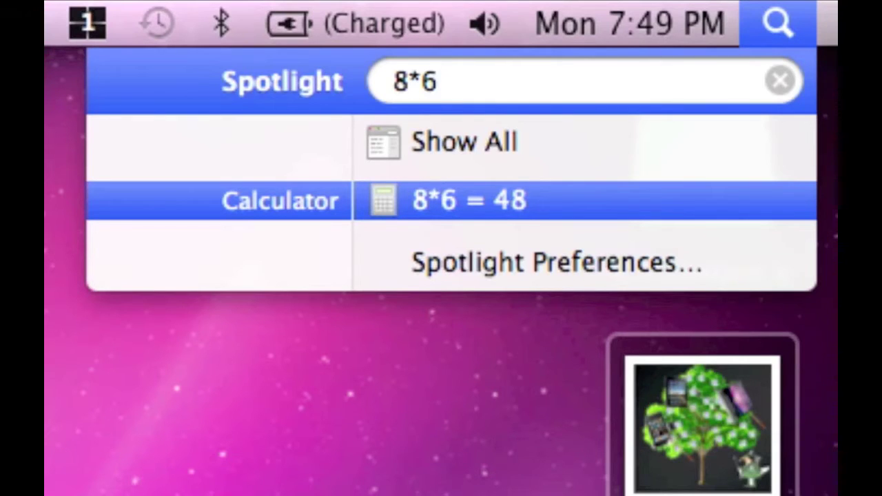
key("BackSpace")
key("BackSpace")
key("BackSpace")
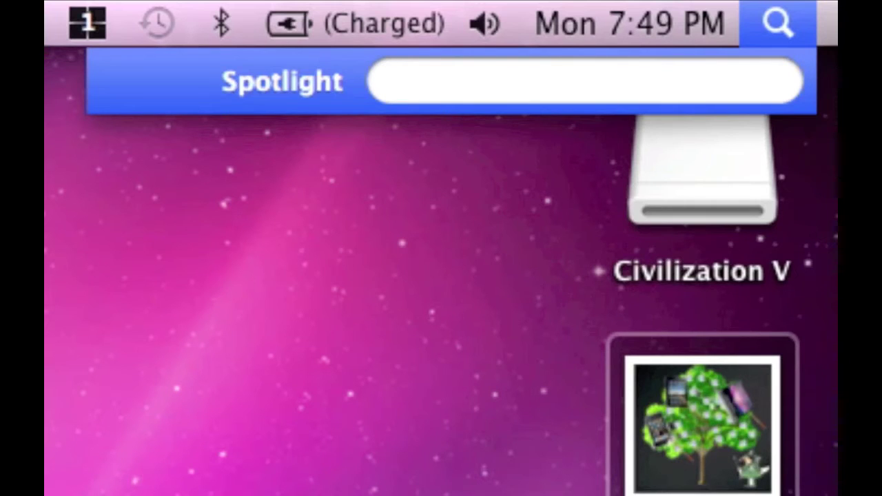
- Search Spotlight for "apple", open its dictionary definition and read through the entry
type("apple")
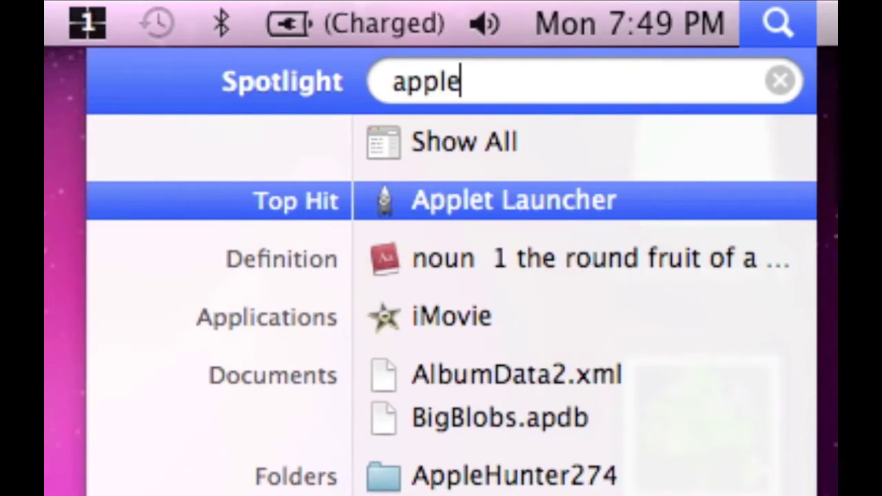
key("Down")
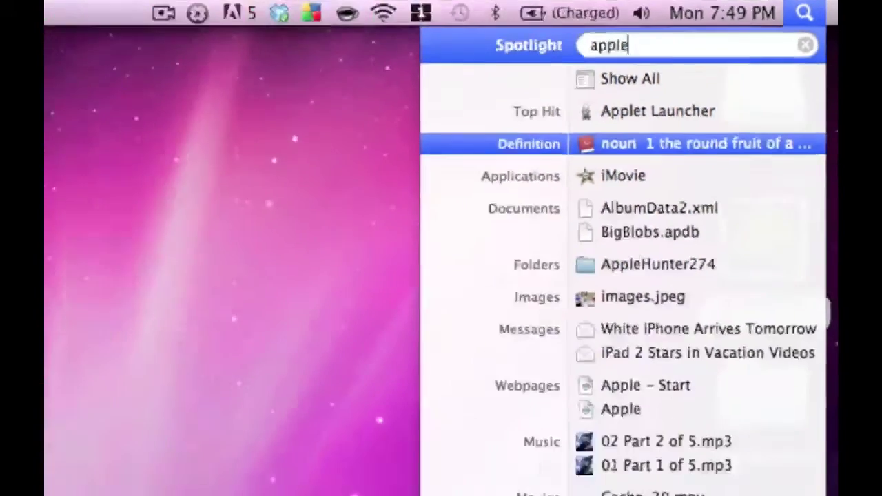
key("Down")
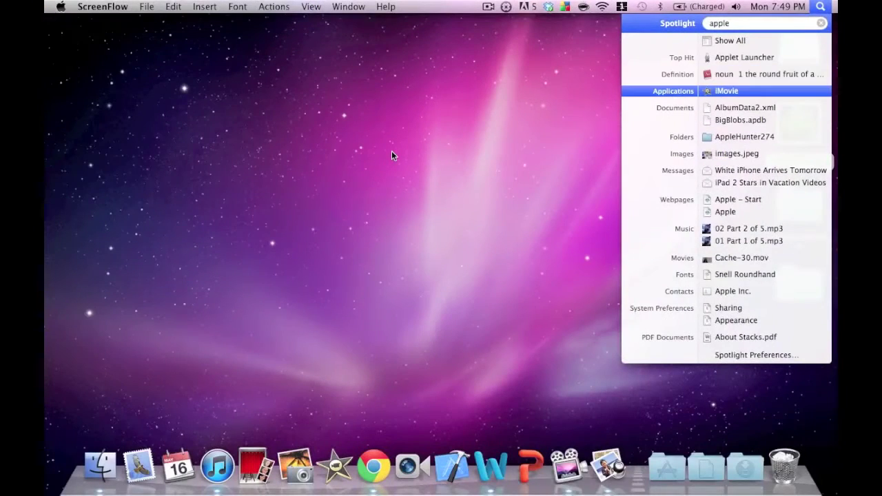
key("Up")
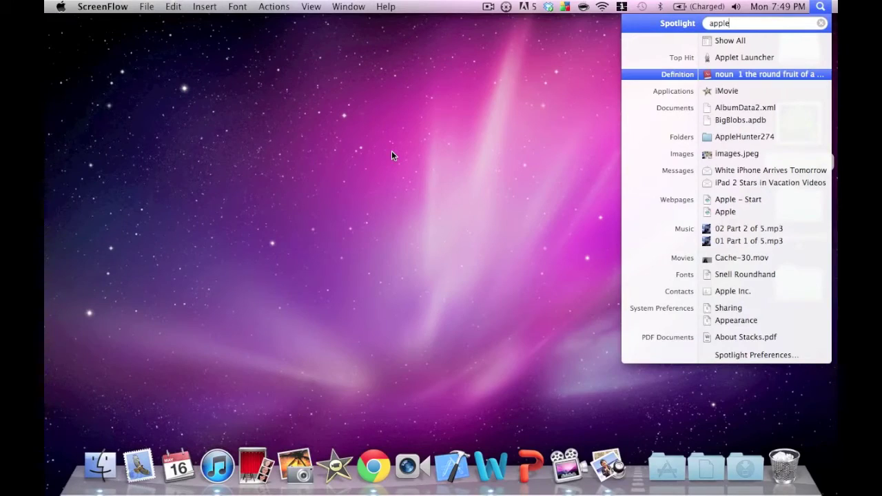
key("Return")
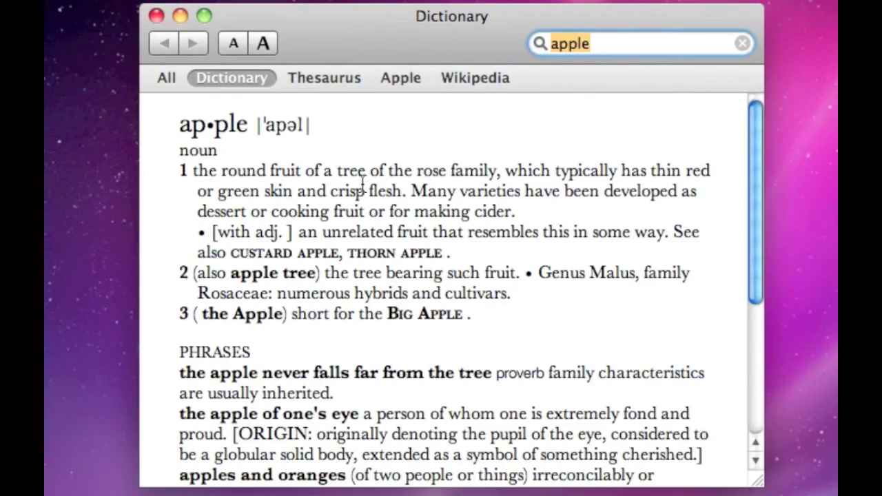
scroll(362, 183, "down", 5)
scroll(363, 183, "up", 5)
scroll(362, 183, "down", 3)
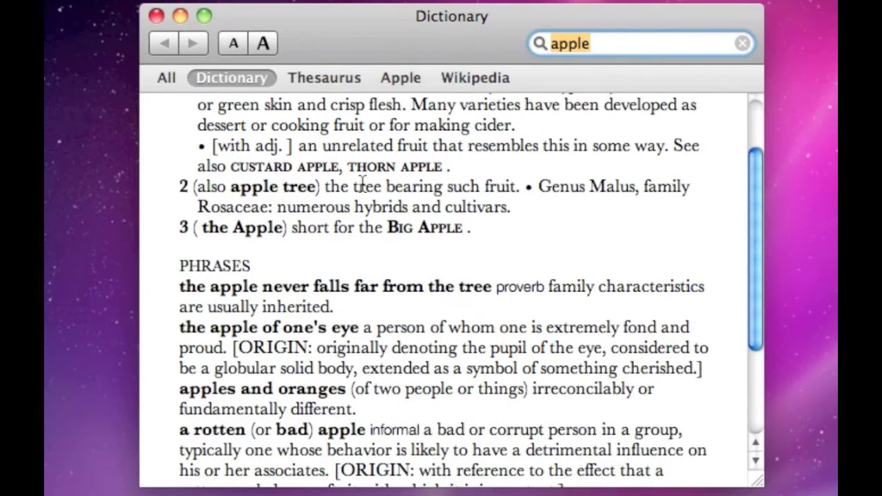
scroll(363, 182, "up", 3)
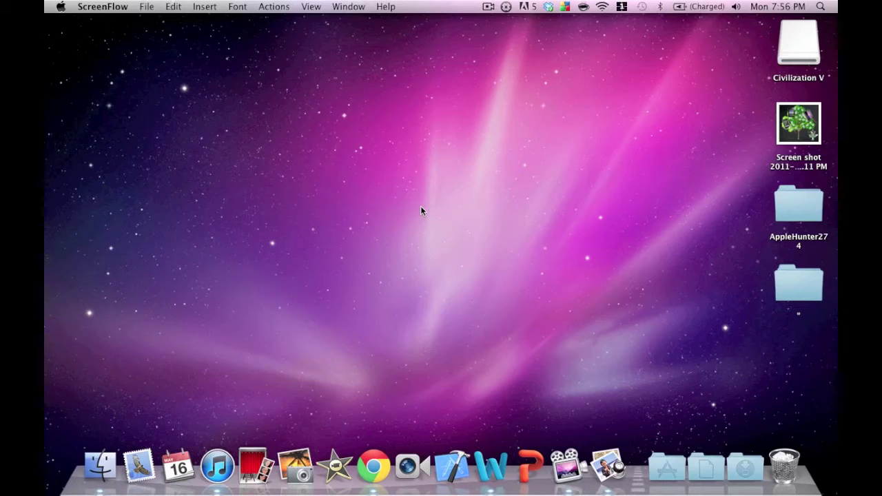
right_click(421, 206)
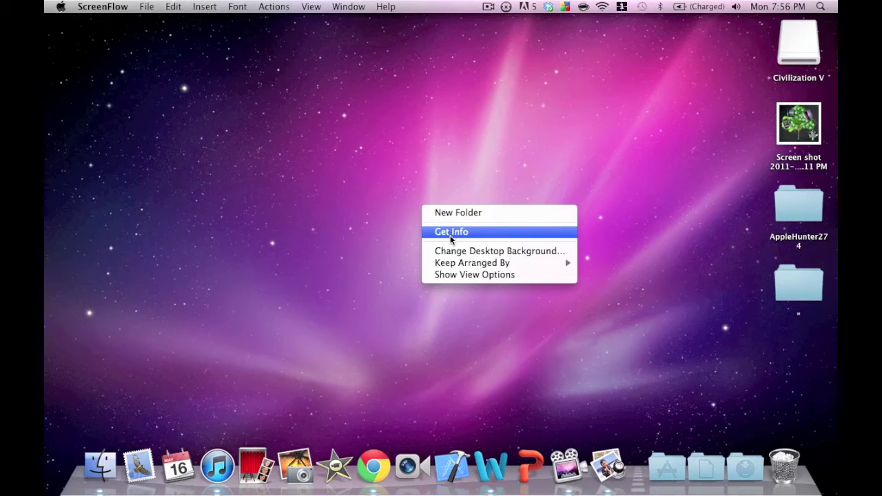
left_click(402, 329)
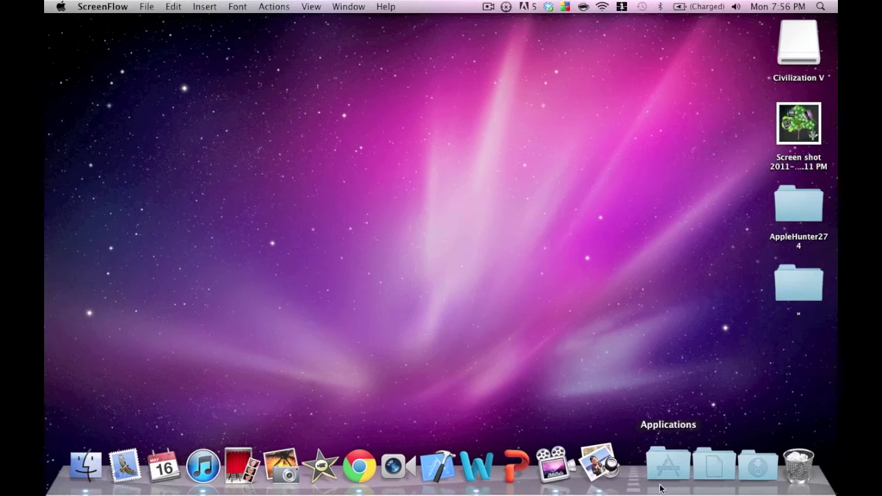
left_click(670, 478)
left_click(571, 356)
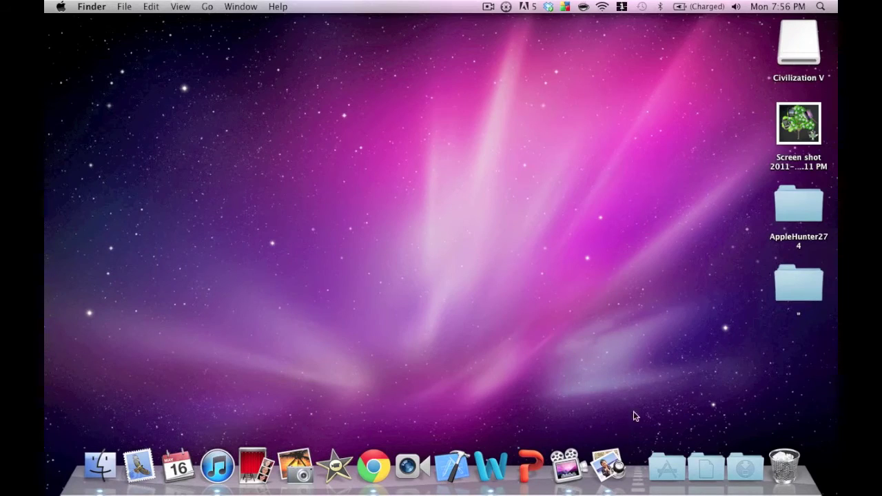
- Open System Preferences from the Applications folder and show the Desktop & Screen Saver settings
left_click(667, 472)
left_click(668, 475)
left_click(668, 474)
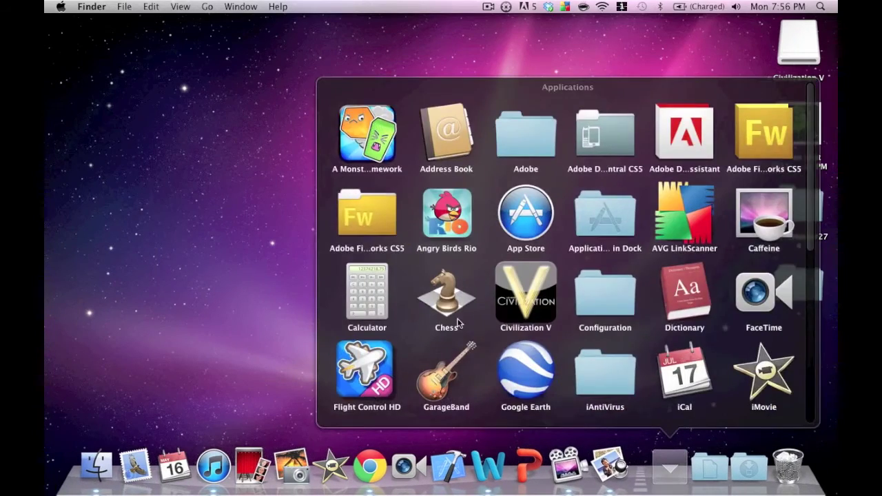
scroll(448, 338, "down", 5)
left_click(366, 315)
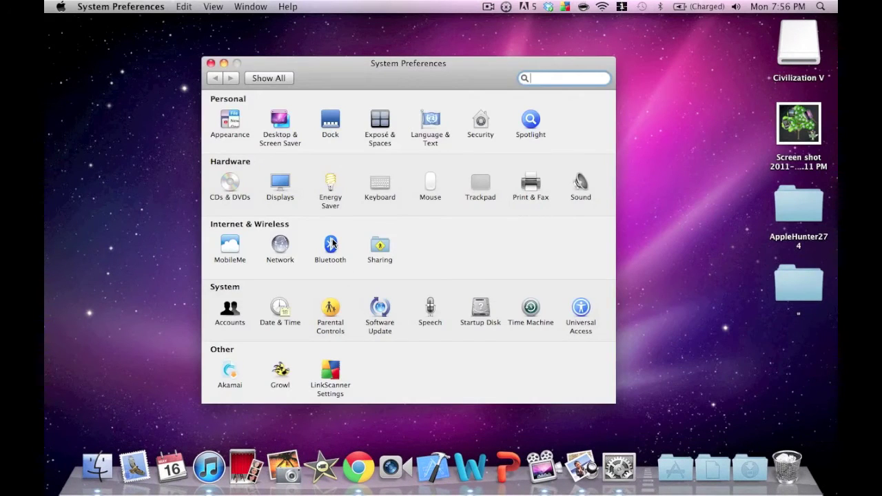
left_click(283, 119)
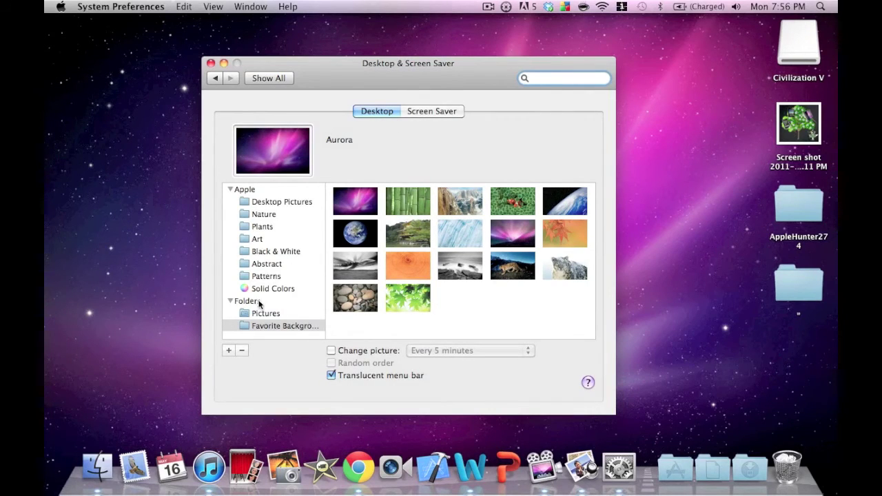
- Create a new folder on the desktop and keep its default name
left_click(659, 318)
right_click(727, 268)
left_click(706, 279)
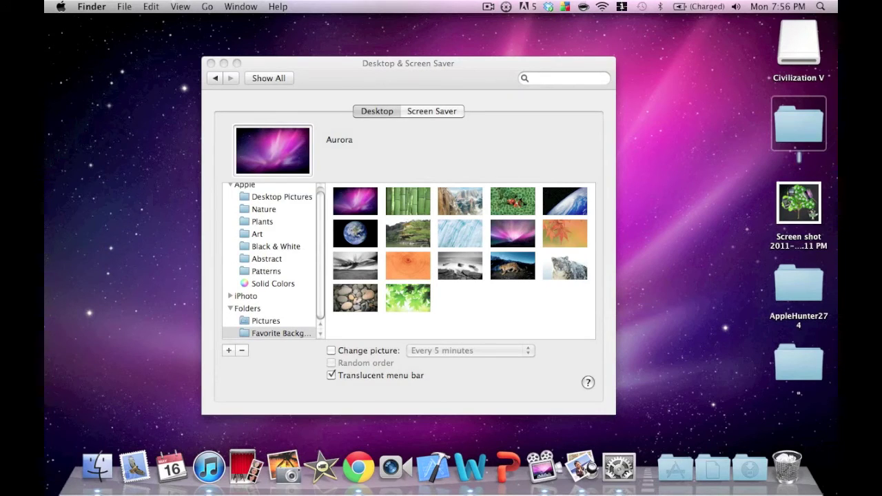
left_click(753, 216)
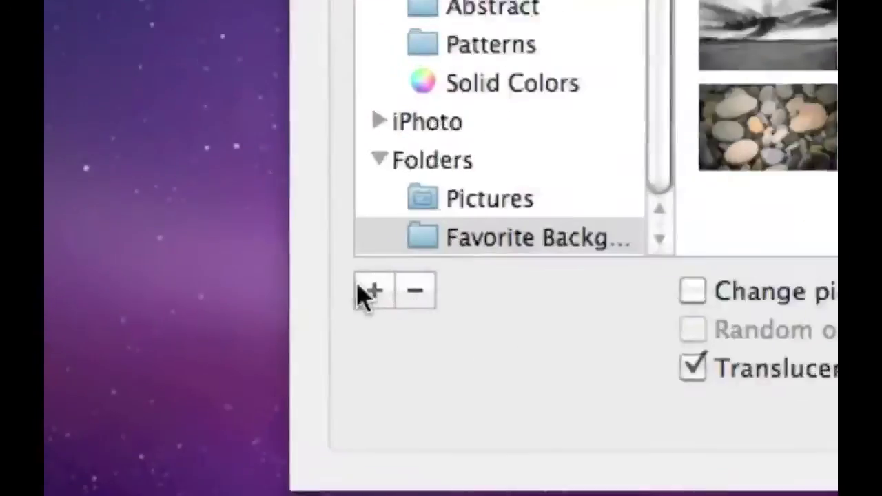
- Bring up the chooser for adding a background folder, cancel it, and select the existing favorite backgrounds folder as the picture source
left_click(228, 350)
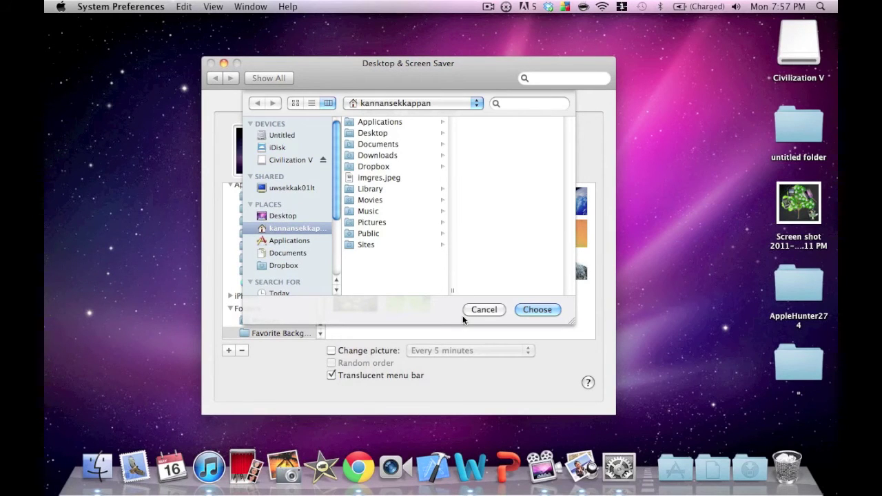
left_click(485, 310)
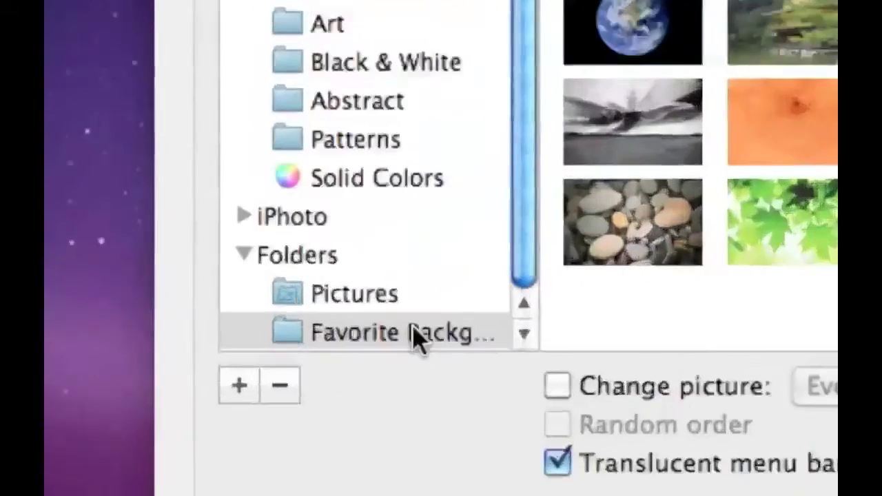
left_click(285, 334)
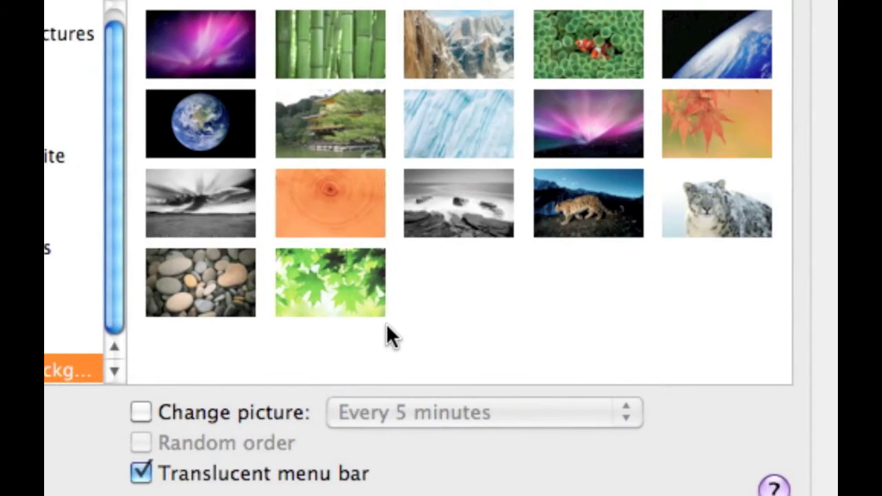
left_click(160, 353)
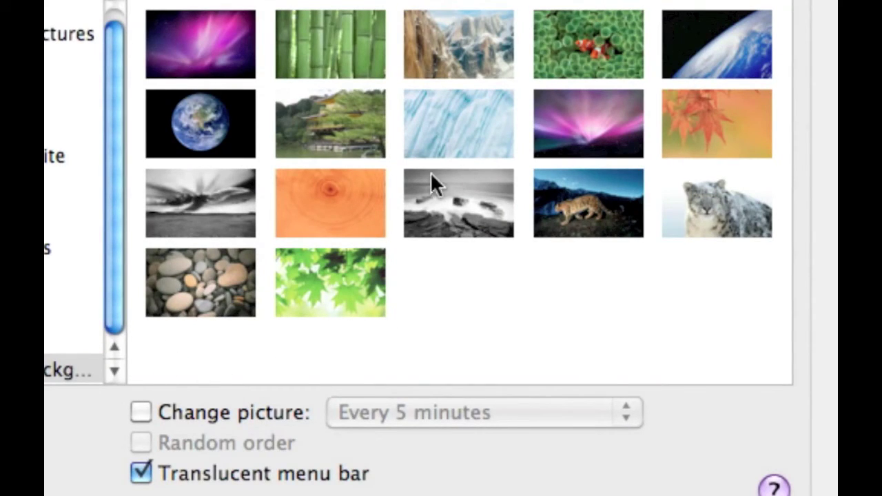
- Set the desktop picture to change every 5 minutes in random order
left_click(146, 415)
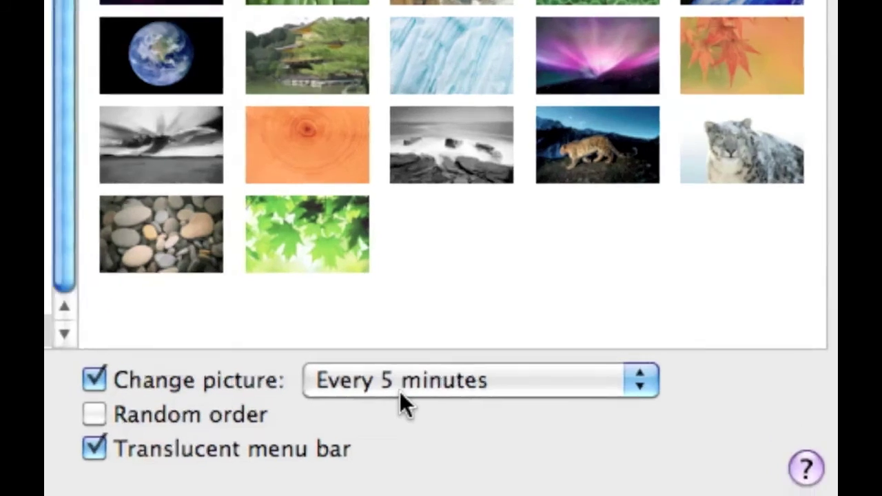
left_click(416, 421)
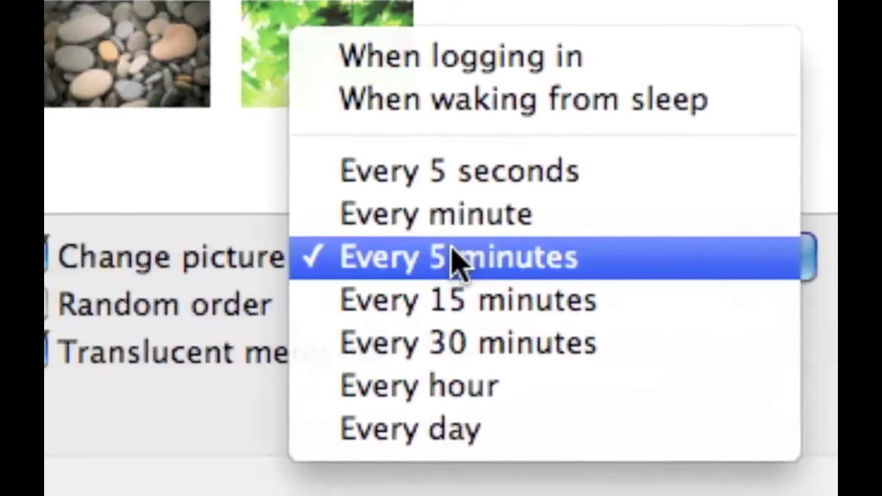
left_click(355, 269)
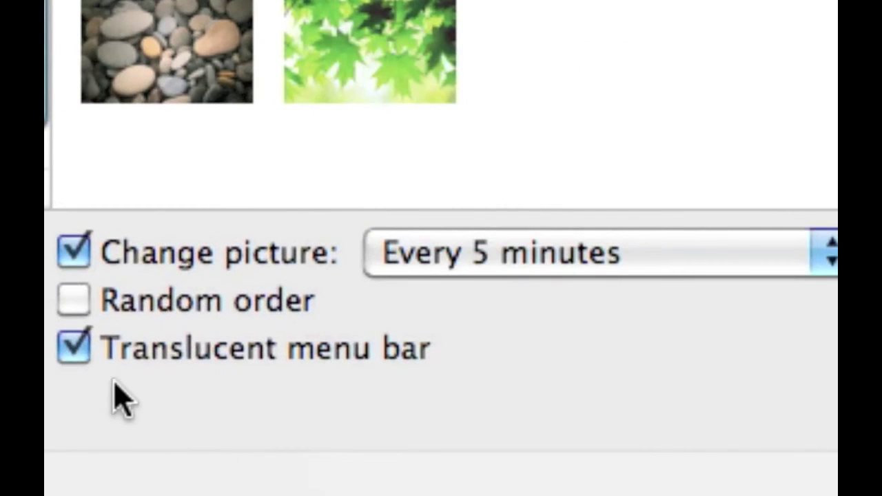
left_click(75, 303)
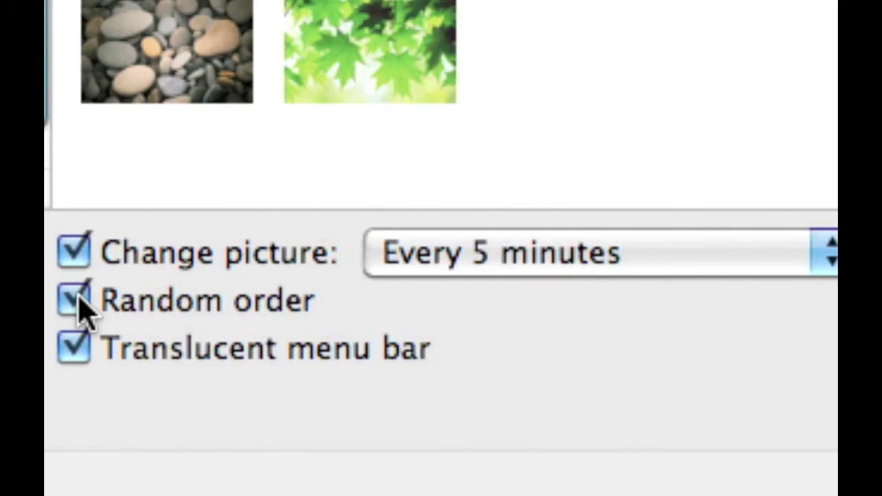